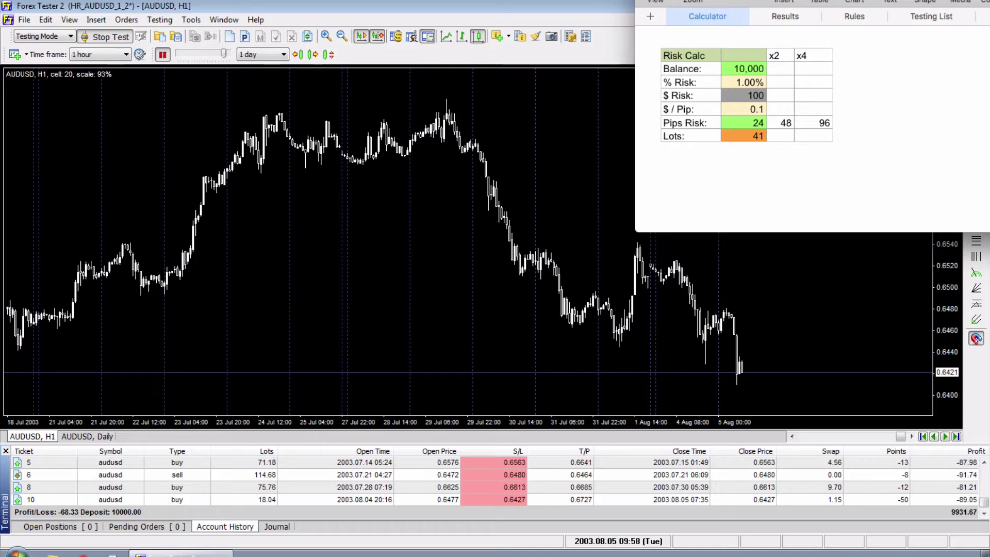
Select the 10,000 Balance cell in the Risk Calc calculator beside the AUDUSD chart
{"action": "left_click", "coordinate": [750, 71]}
Step through the Risk Calc cells: % Risk, $ Risk formula, $/Pip 0.1, Pips Risk 24, ROUNDDOWN Lots
{"action": "key", "text": "Return"}
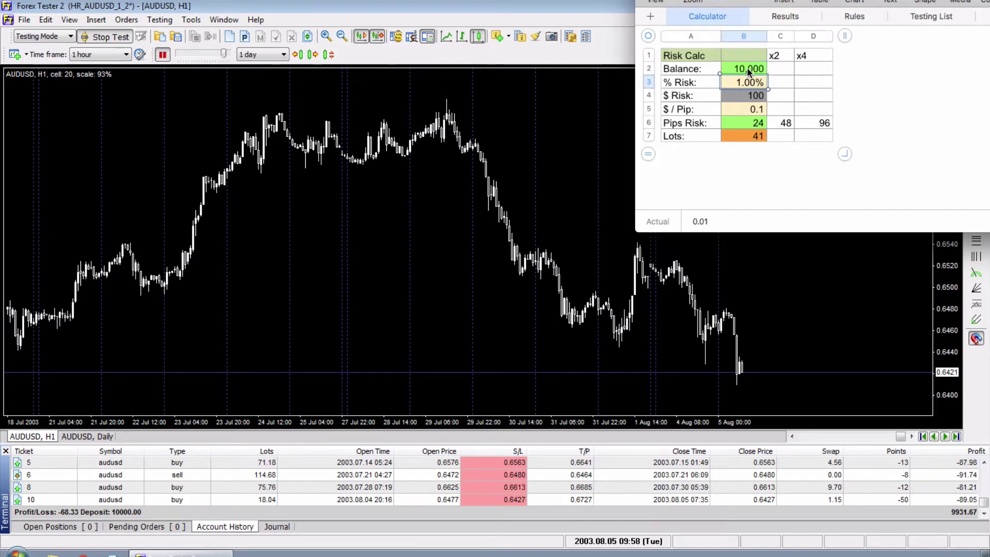
{"action": "key", "text": "Return"}
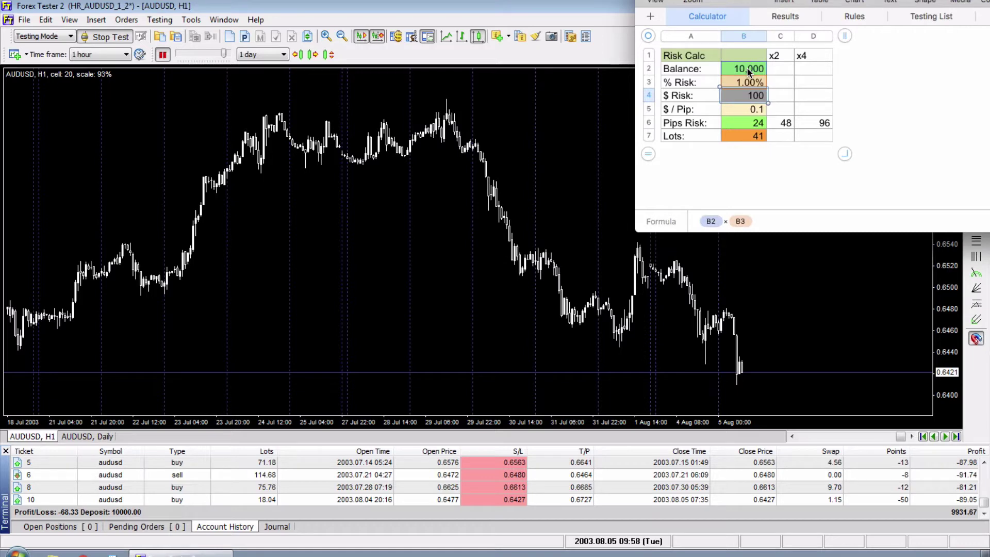
{"action": "key", "text": "Return"}
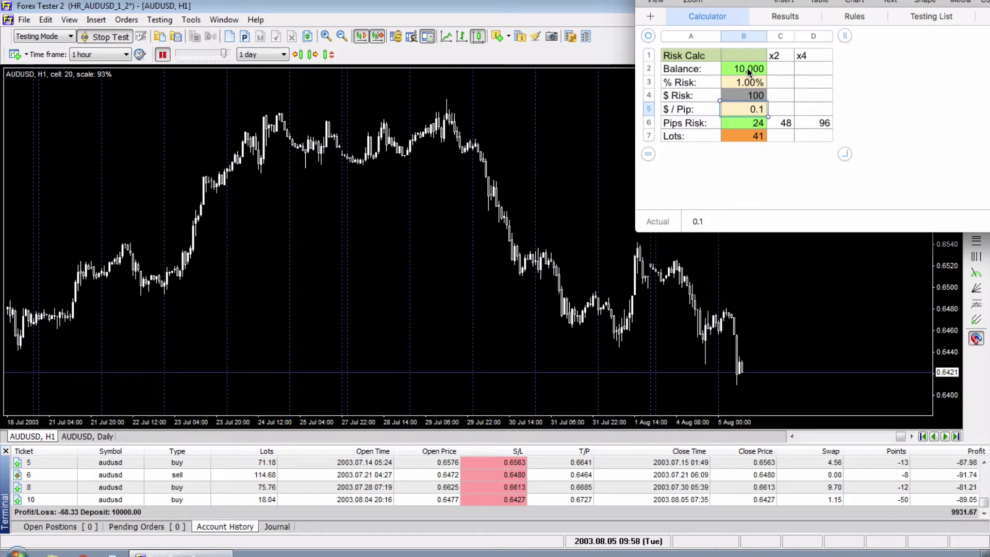
{"action": "key", "text": "Return"}
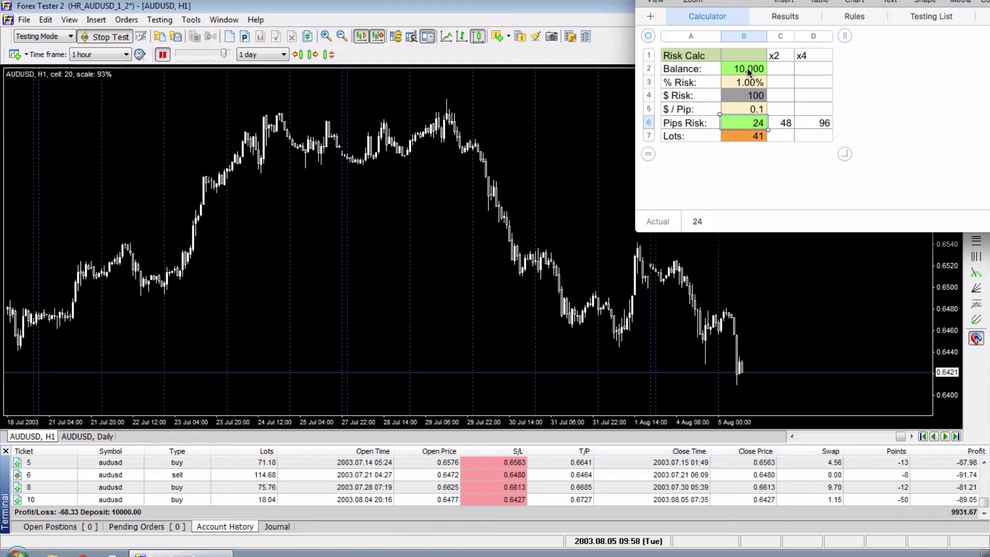
{"action": "key", "text": "Return"}
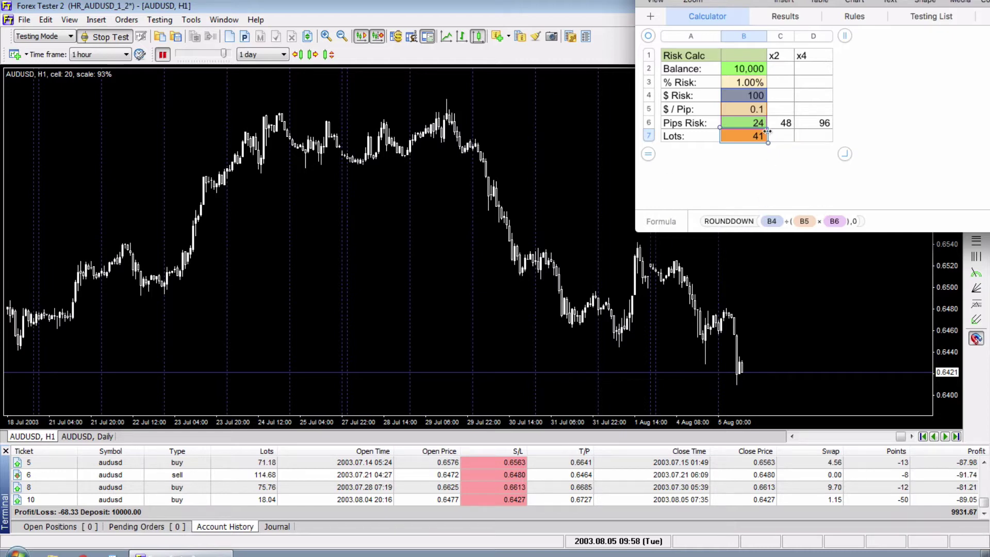
{"action": "key", "text": "Up"}
{"action": "key", "text": "Up"}
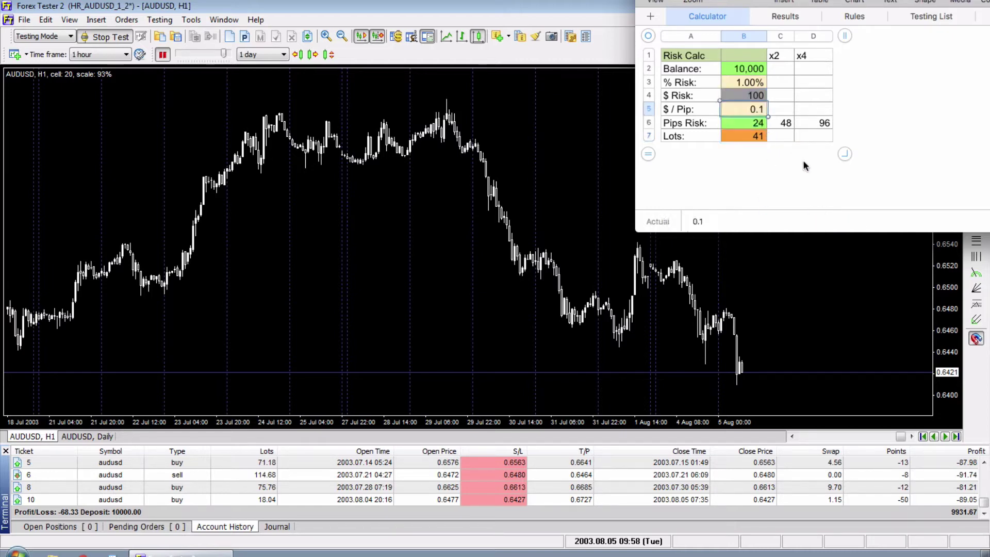
{"action": "key", "text": "Up"}
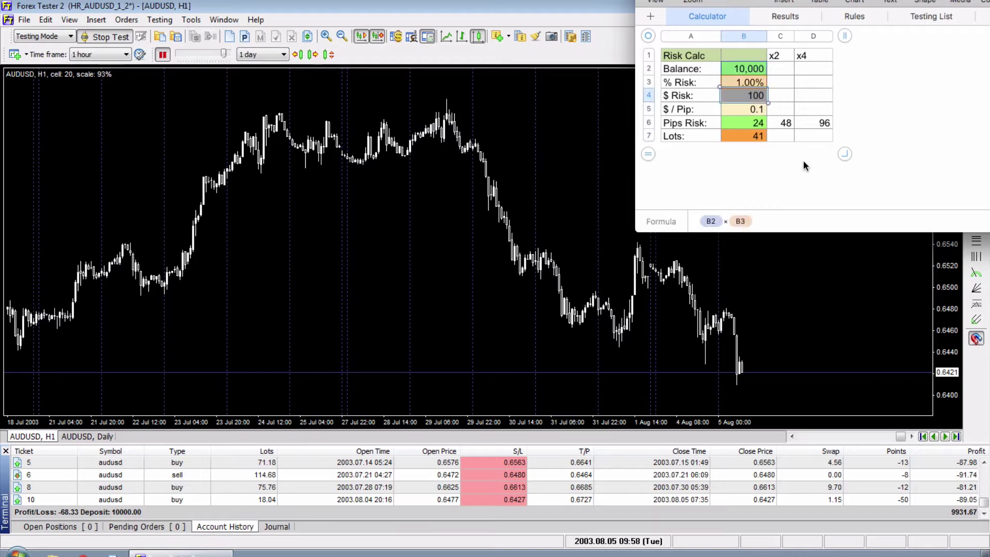
{"action": "key", "text": "Up"}
{"action": "key", "text": "Up"}
{"action": "key", "text": "Down"}
{"action": "key", "text": "Down"}
{"action": "key", "text": "Up"}
{"action": "key", "text": "Up"}
{"action": "key", "text": "Down"}
{"action": "key", "text": "Down"}
{"action": "key", "text": "Down"}
{"action": "key", "text": "Down"}
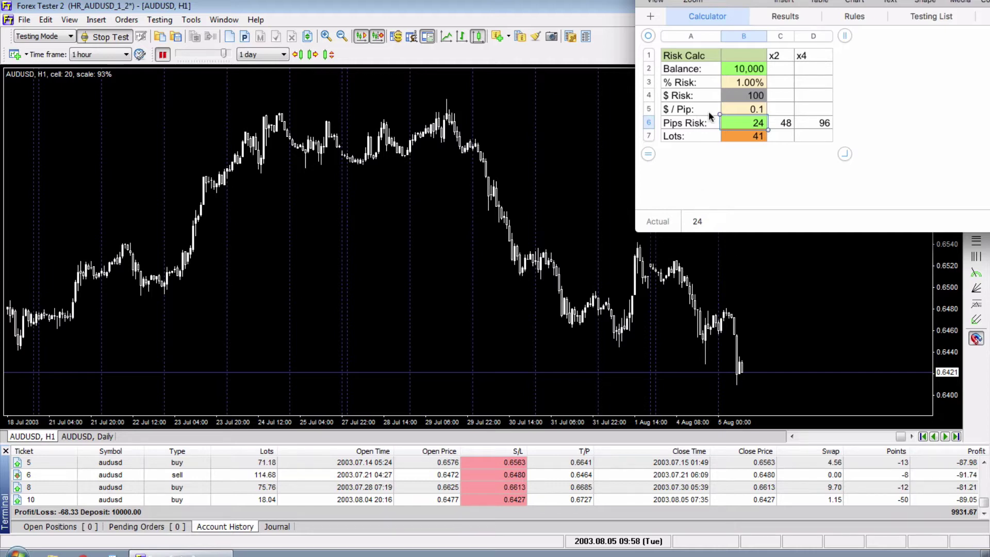
Hide the Numbers calculator, bring it back briefly, then hide it to show the chart
{"action": "left_click", "coordinate": [555, 155]}
{"action": "key", "text": "alt+Tab"}
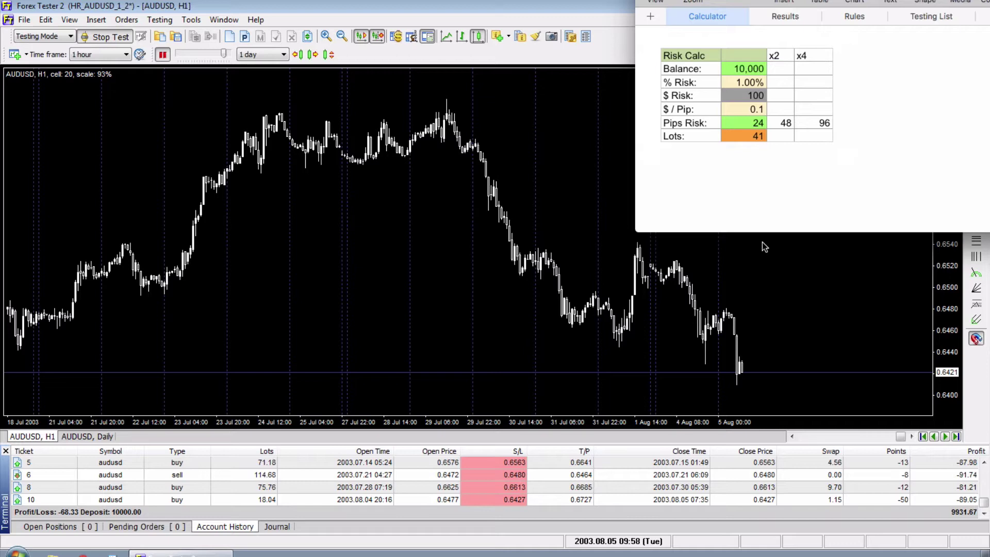
{"action": "left_click", "coordinate": [596, 170]}
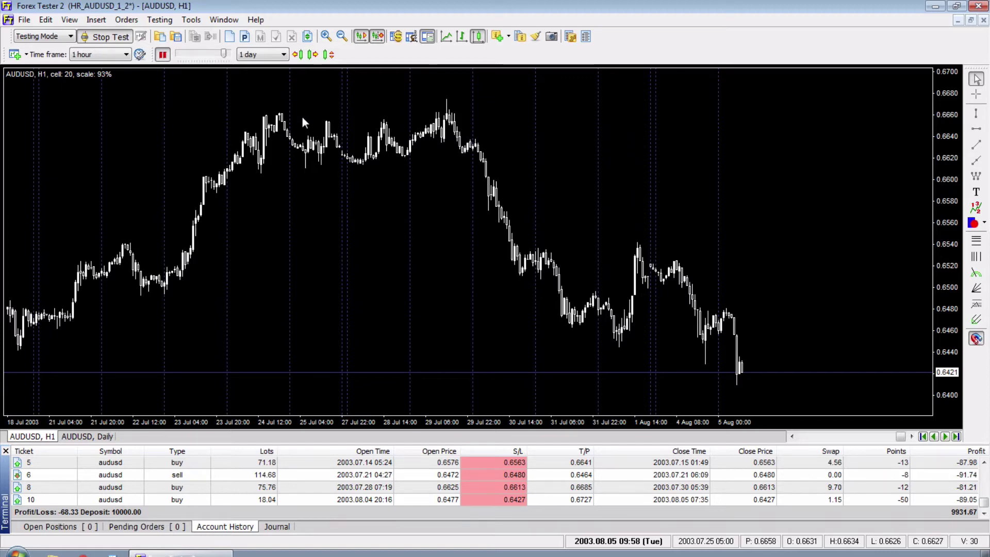
Open the File menu's Install options and close them without installing anything
{"action": "left_click", "coordinate": [25, 20]}
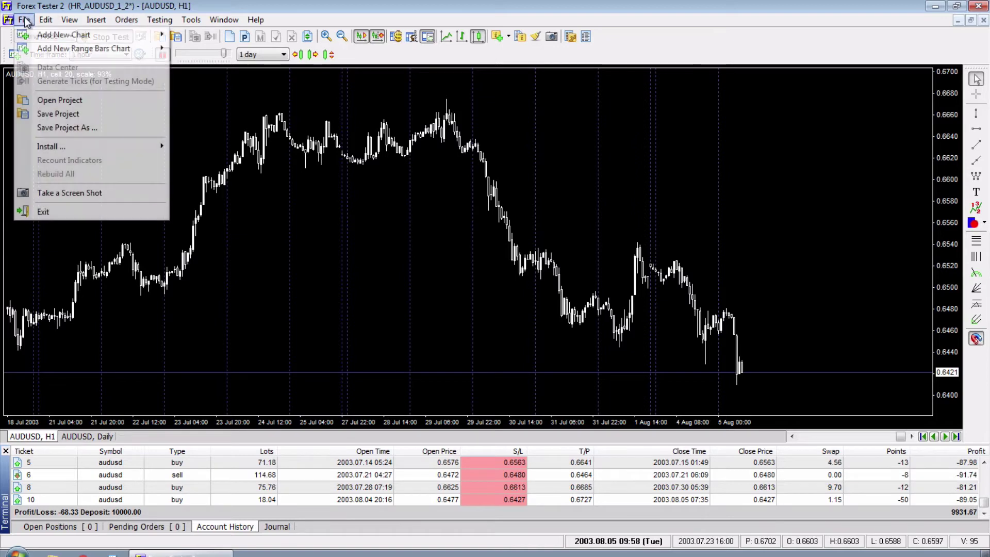
{"action": "mouse_move", "coordinate": [103, 148]}
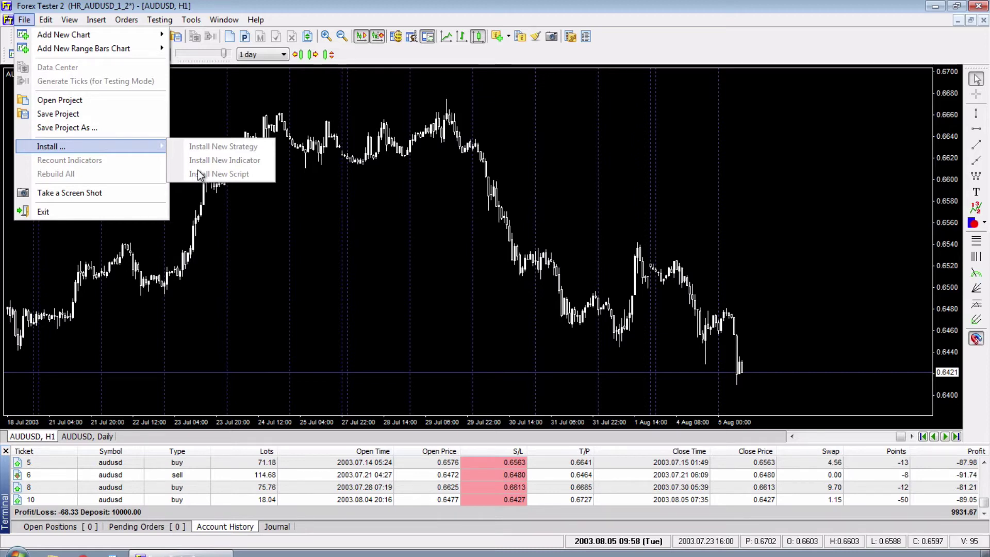
{"action": "left_click", "coordinate": [244, 125]}
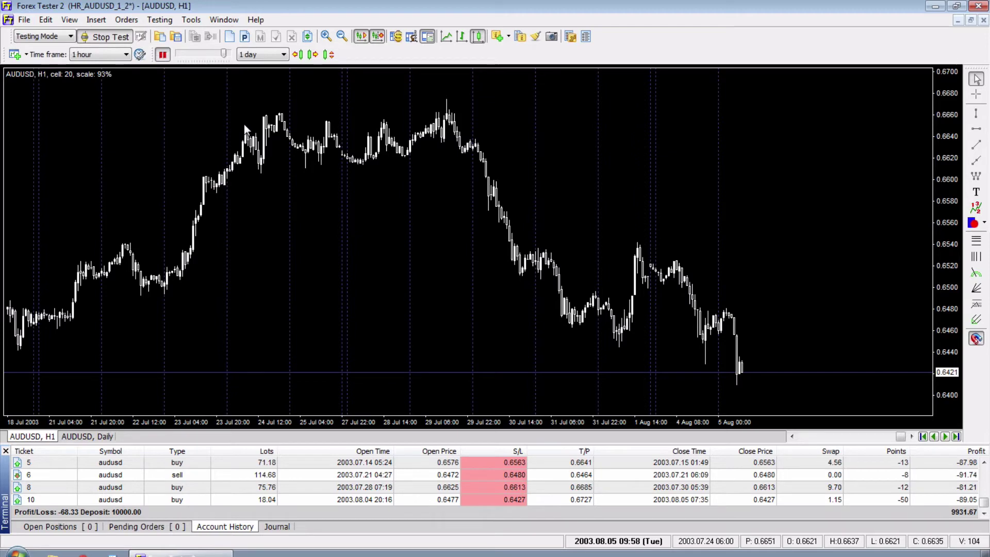
Show Market Info, view the Stats and Scripts tabs, and open Short EOE Strategy options
{"action": "left_click", "coordinate": [396, 37]}
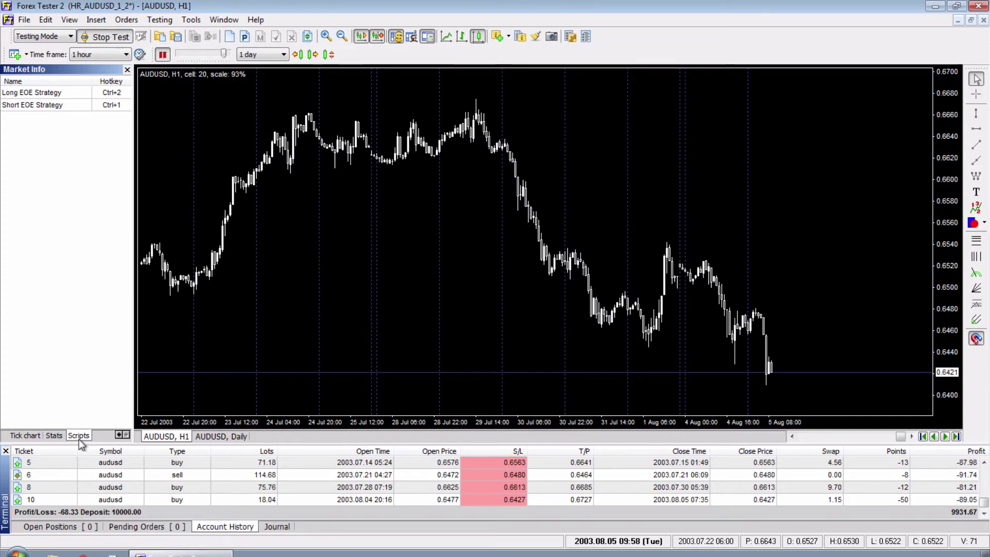
{"action": "left_click", "coordinate": [53, 436]}
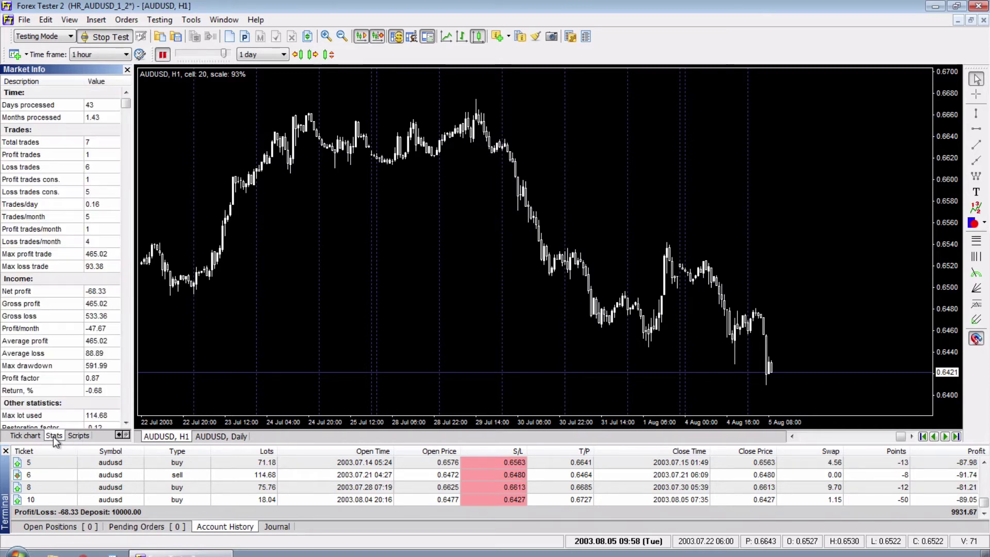
{"action": "left_click", "coordinate": [79, 436]}
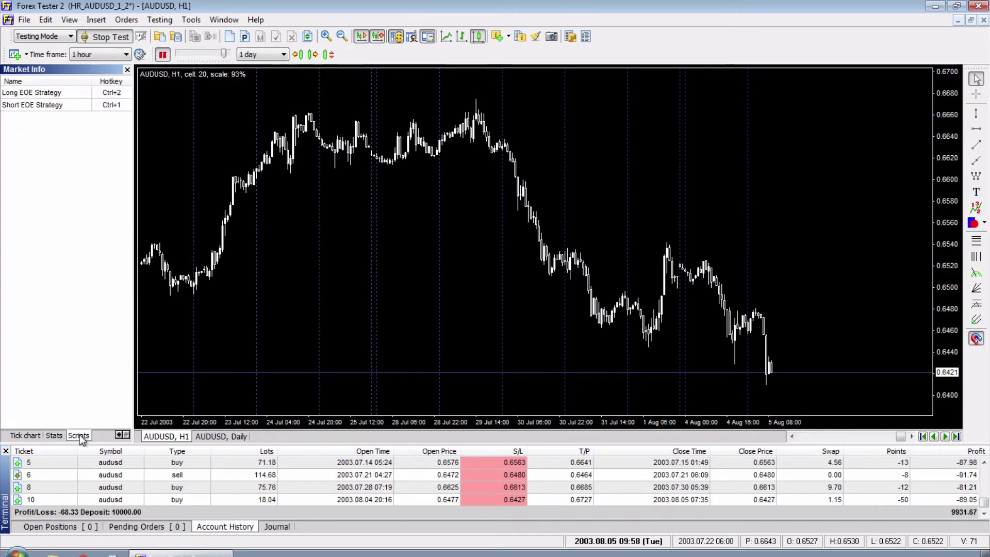
{"action": "right_click", "coordinate": [75, 106]}
{"action": "left_click", "coordinate": [89, 111]}
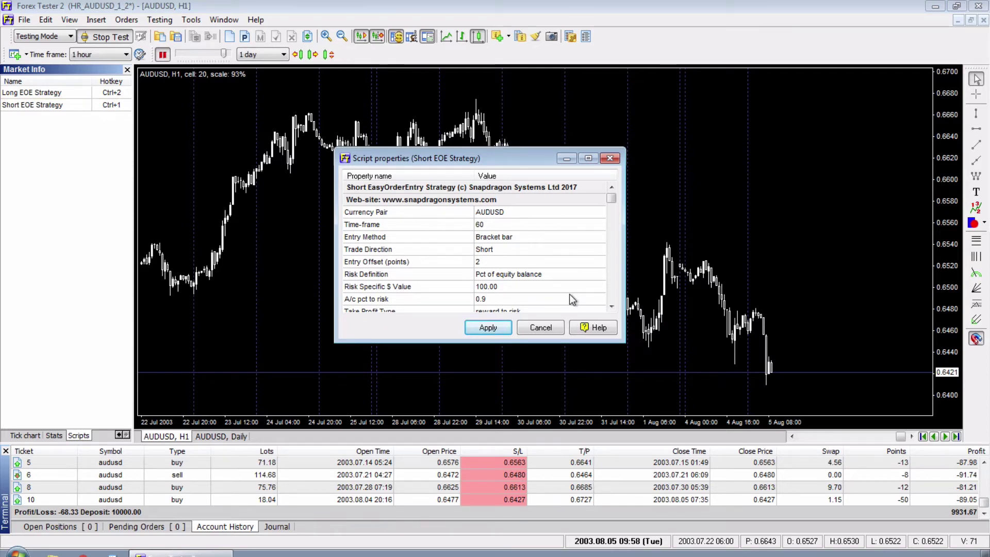
{"action": "left_click", "coordinate": [612, 307]}
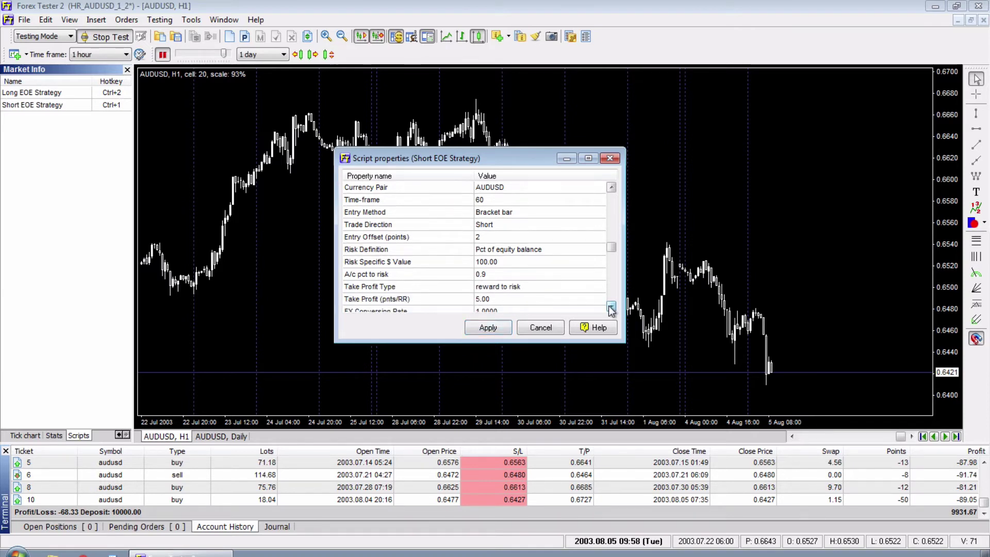
{"action": "left_click", "coordinate": [611, 308]}
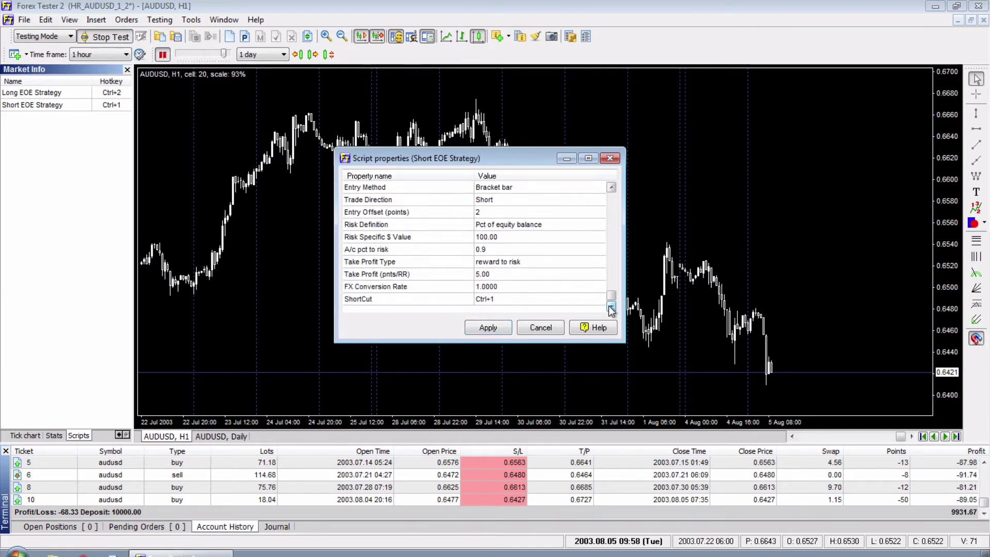
{"action": "left_click", "coordinate": [531, 223]}
{"action": "left_click", "coordinate": [530, 225]}
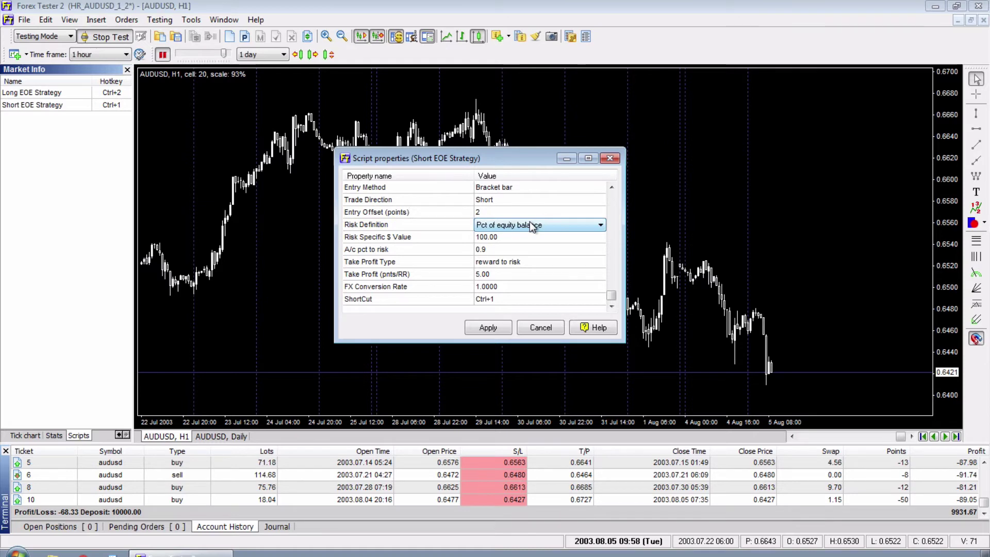
{"action": "left_click", "coordinate": [531, 222]}
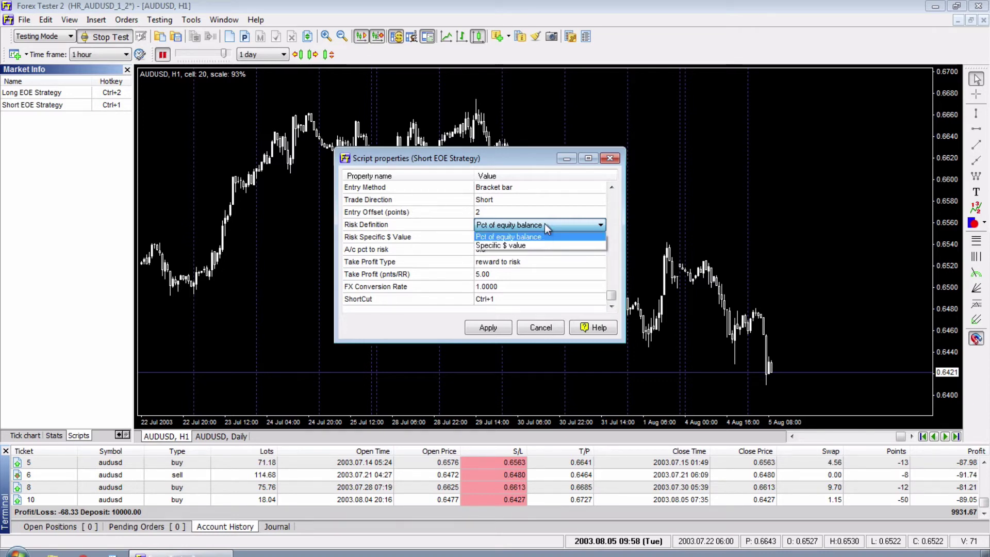
{"action": "left_click", "coordinate": [545, 223]}
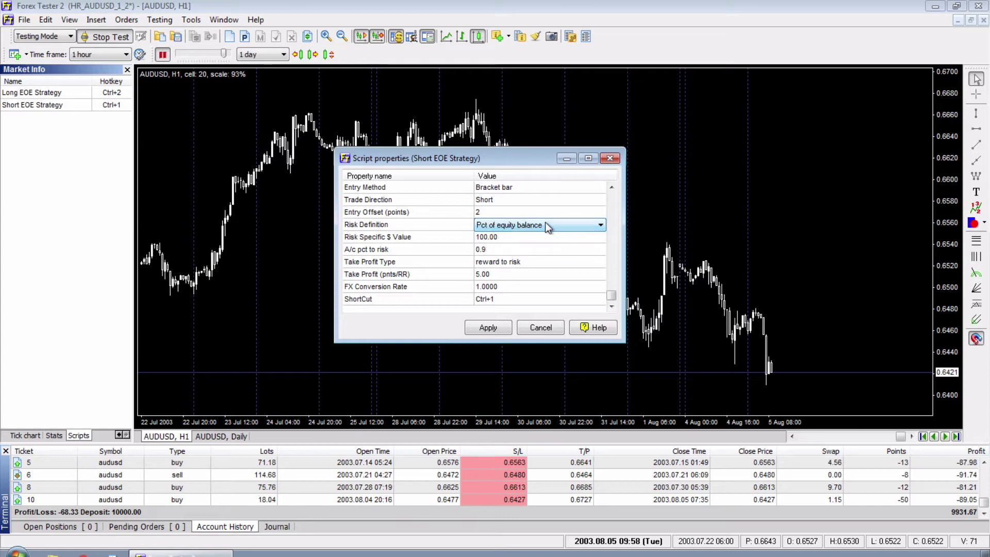
{"action": "left_click", "coordinate": [516, 237]}
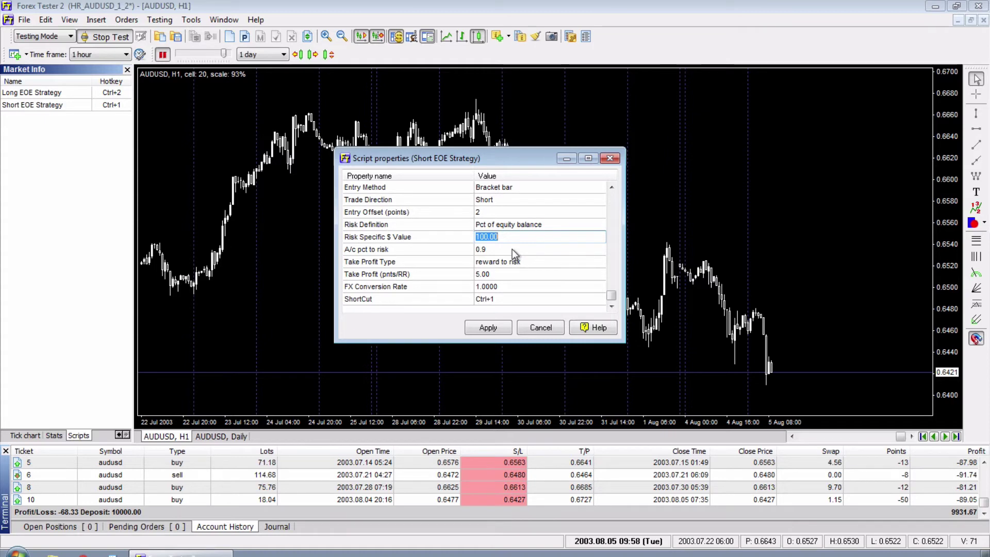
{"action": "left_click", "coordinate": [513, 249]}
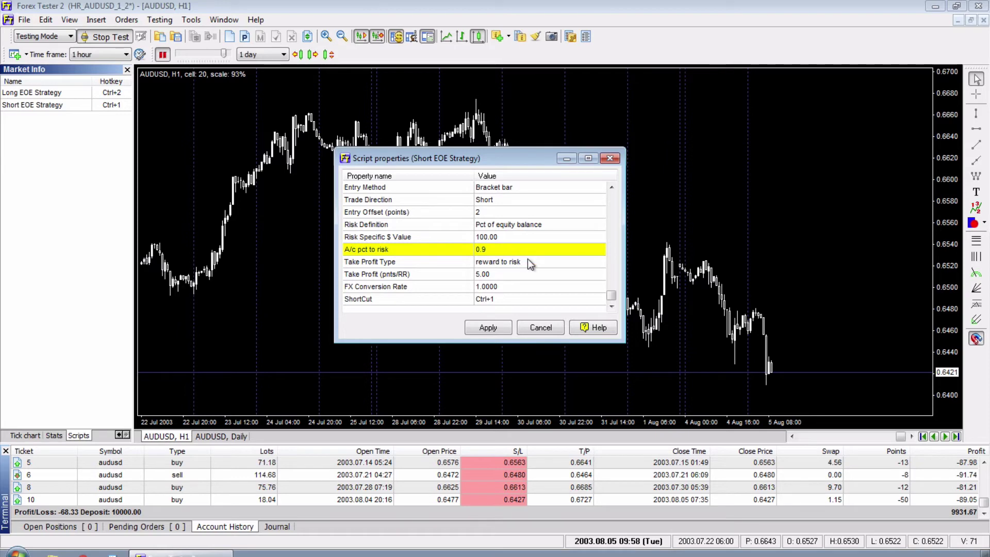
Keep reward-to-risk take profit at 5.00, set the shortcut to Ctrl+1, and apply
{"action": "left_click", "coordinate": [528, 259]}
{"action": "left_click", "coordinate": [528, 259]}
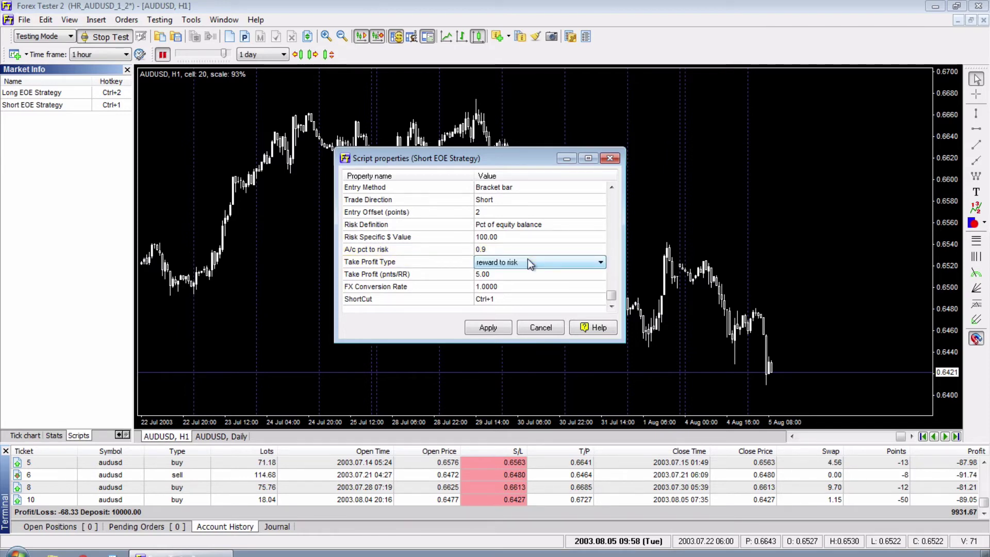
{"action": "left_click", "coordinate": [528, 262]}
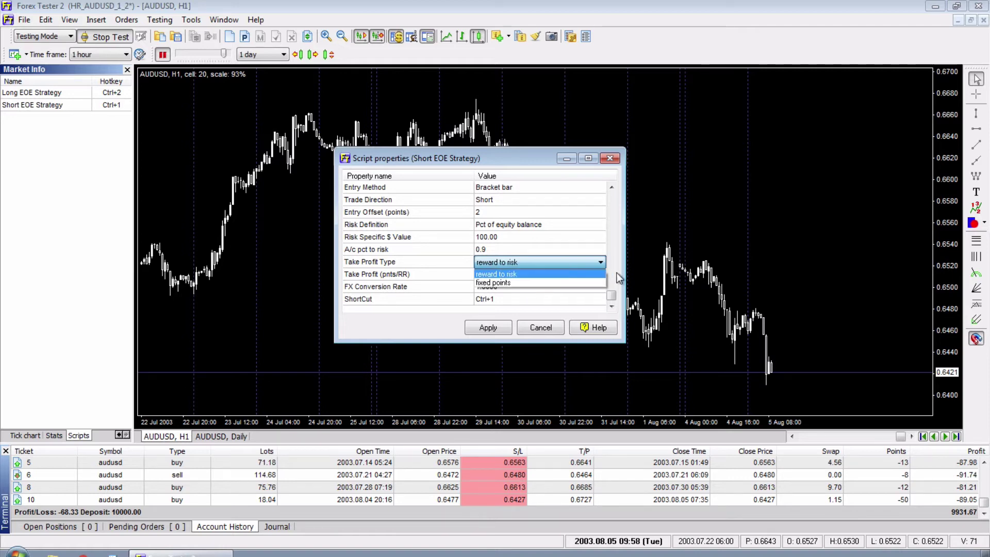
{"action": "left_click", "coordinate": [615, 272]}
{"action": "left_click", "coordinate": [511, 276]}
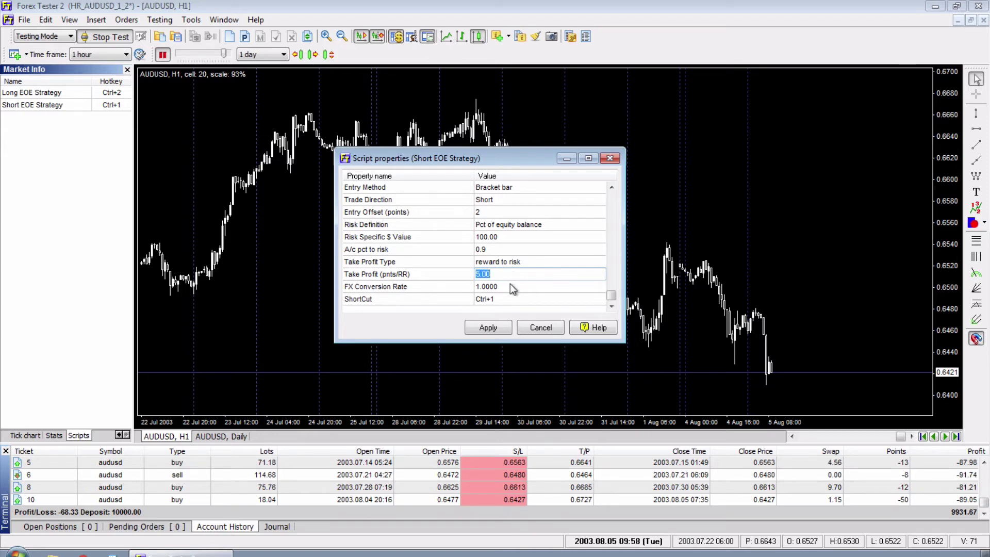
{"action": "left_click", "coordinate": [515, 299]}
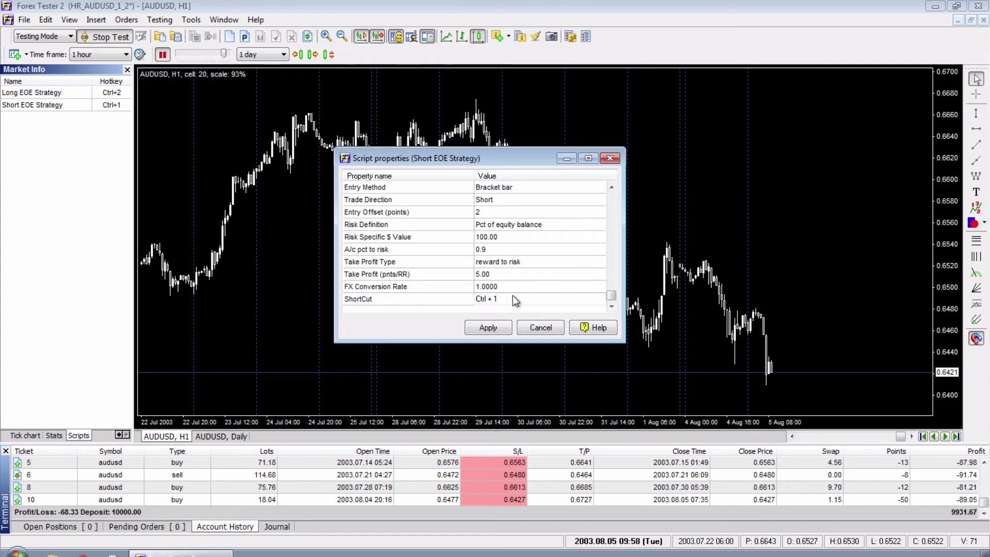
{"action": "left_click", "coordinate": [495, 325]}
{"action": "left_click", "coordinate": [489, 328]}
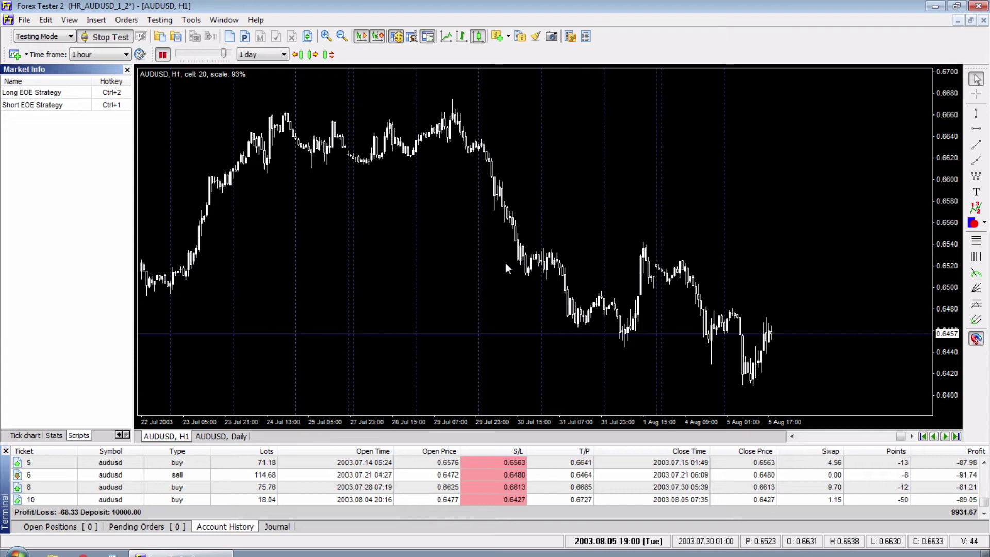
Fire the short script with Ctrl+1, rewind to 12 Aug 20:00, and fire it again
{"action": "key", "text": "ctrl+1"}
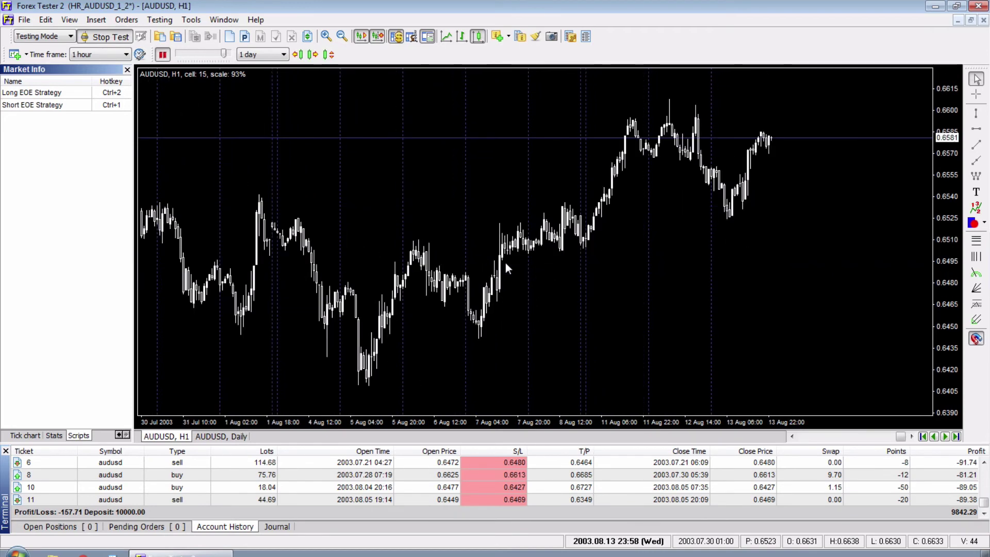
{"action": "key", "text": "BackSpace"}
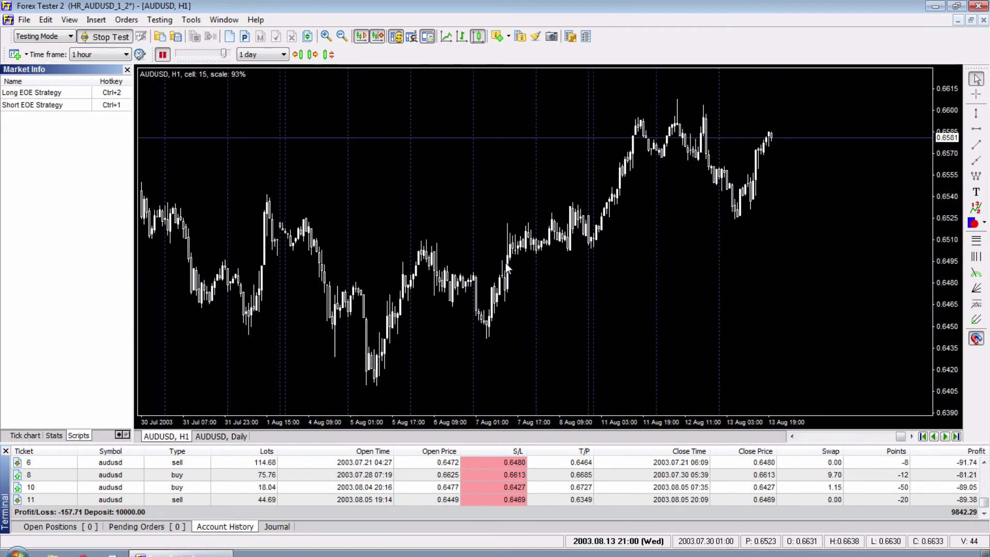
{"action": "key", "text": "BackSpace"}
{"action": "key", "text": "BackSpace"}
{"action": "key", "text": "BackSpace"}
{"action": "key", "text": "BackSpace"}
{"action": "key", "text": "BackSpace"}
{"action": "key", "text": "BackSpace"}
{"action": "key", "text": "BackSpace"}
{"action": "key", "text": "BackSpace"}
{"action": "key", "text": "BackSpace"}
{"action": "key", "text": "BackSpace"}
{"action": "key", "text": "BackSpace"}
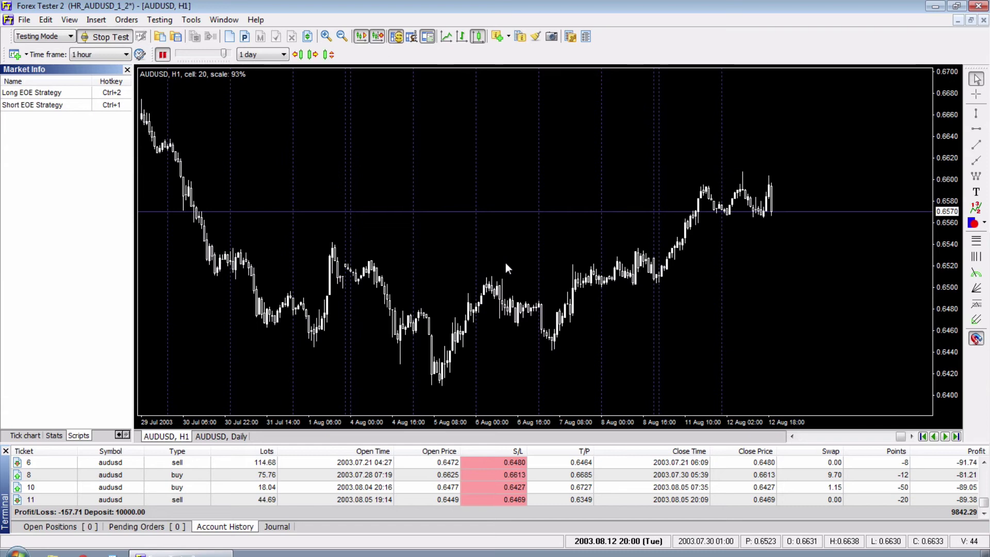
{"action": "key", "text": "ctrl+1"}
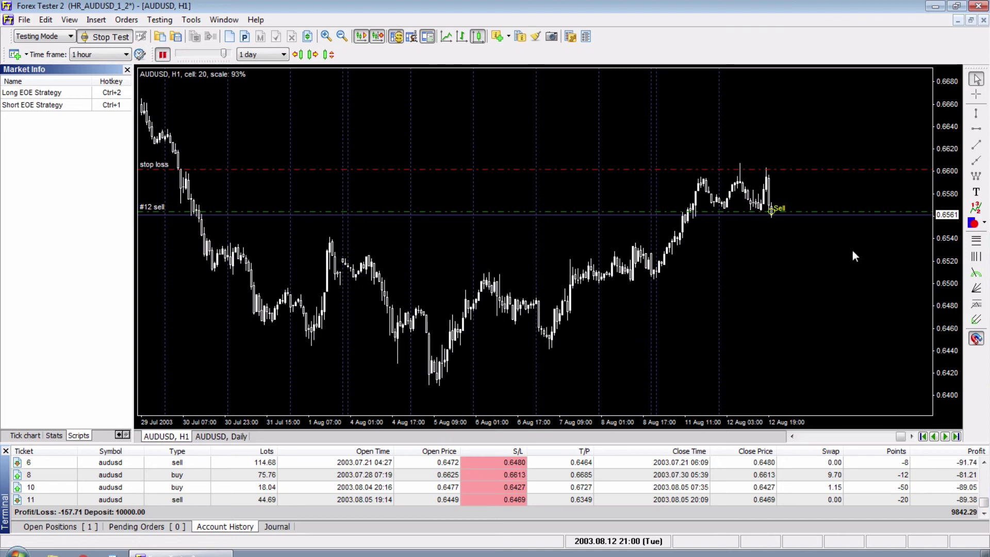
Compress the price scale so the #12 short's take-profit line is visible
{"action": "left_click_drag", "start_coordinate": [943, 169], "coordinate": [943, 219]}
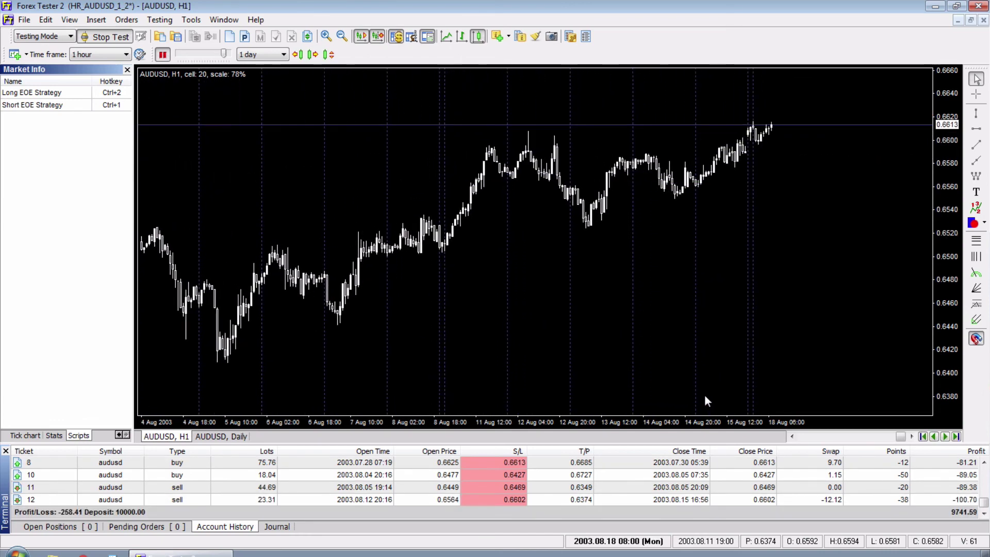
Select sell trade #12, closed at 0.6602 for -100.70, in Account History
{"action": "left_click", "coordinate": [926, 500]}
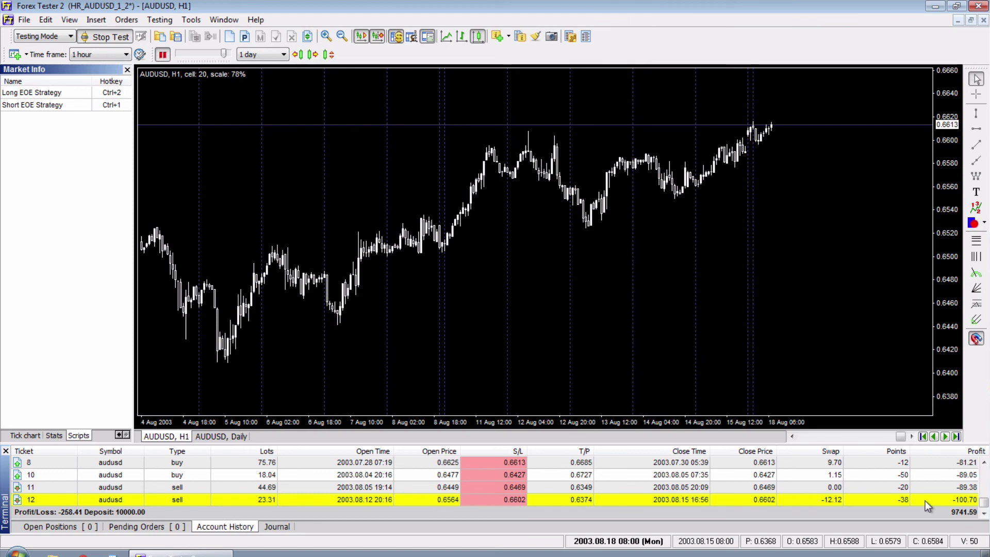